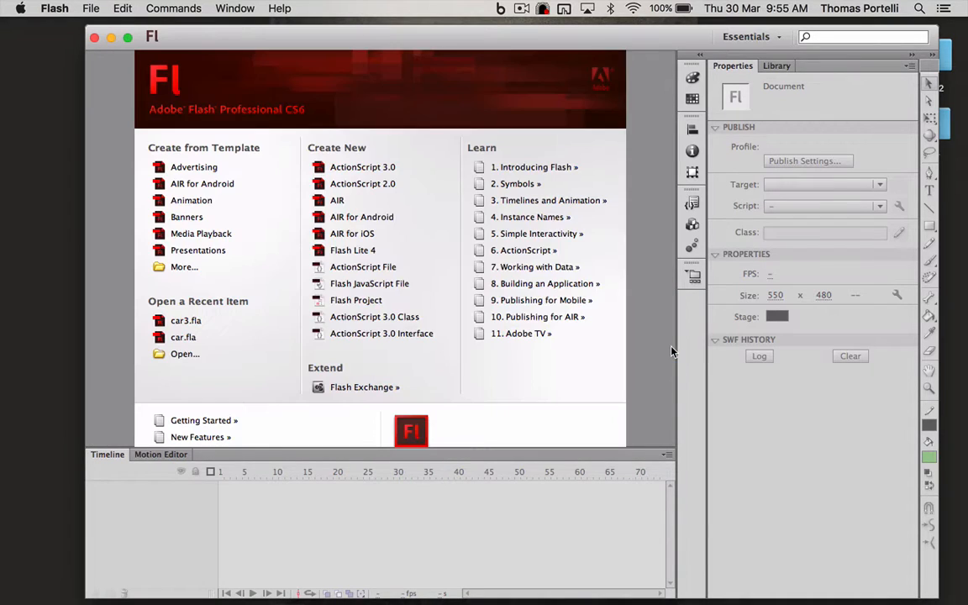
- Create a new ActionScript 3.0 document and enlarge the application window to fill the screen
click(379, 168)
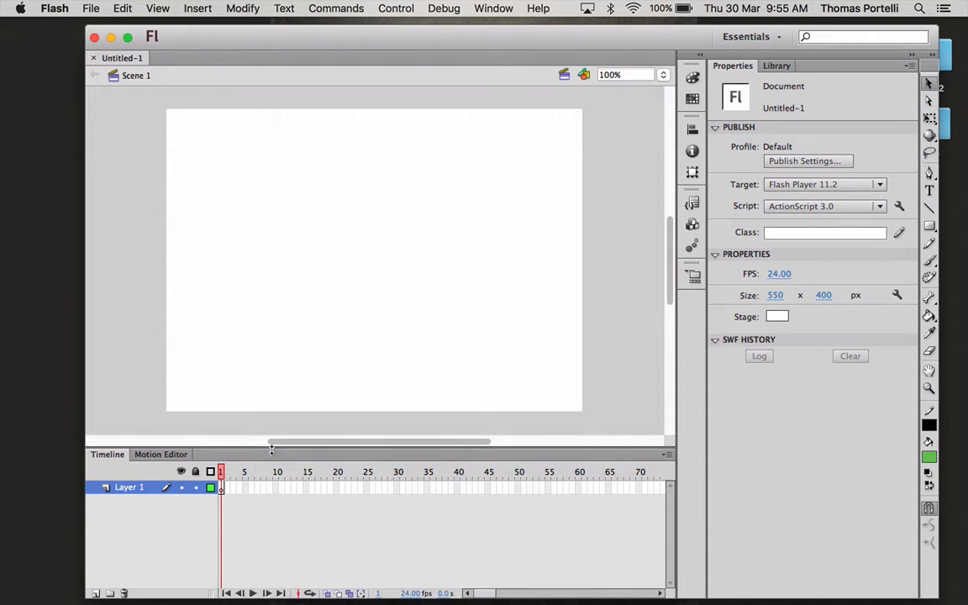
click(127, 37)
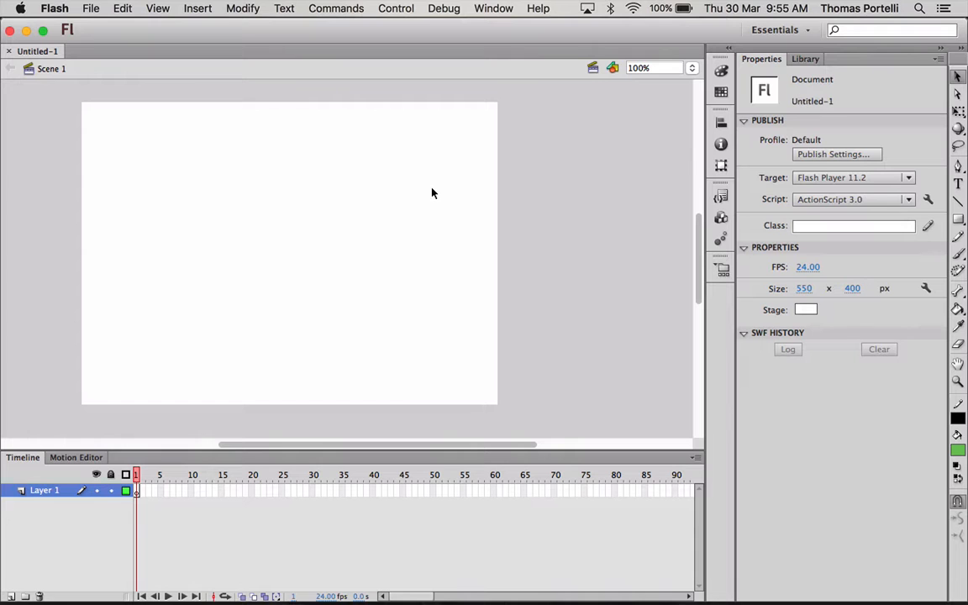
- Try out the Debug workspace by detaching and closing its Debug Console, and return to the Essentials workspace
click(494, 8)
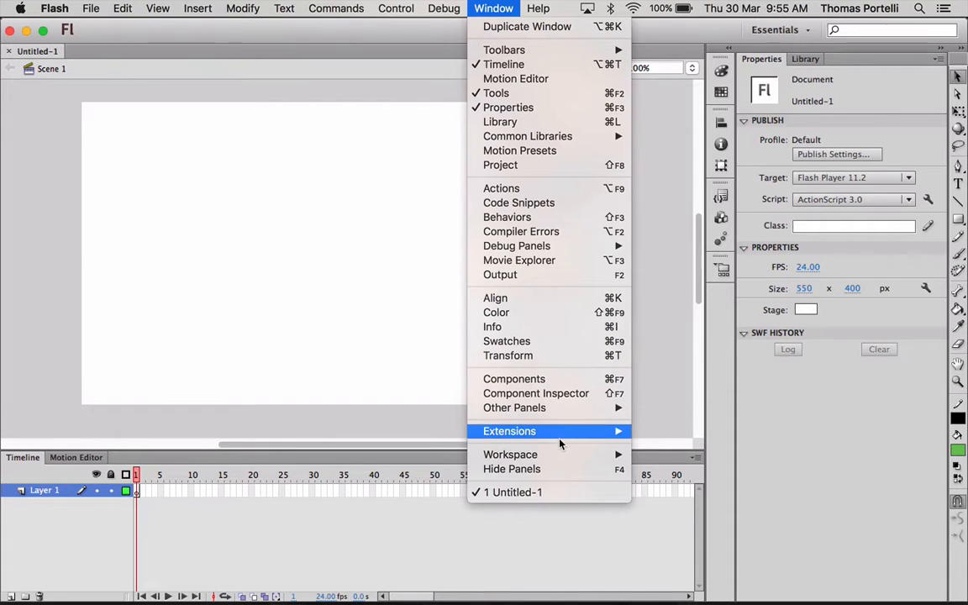
mouse_move(559, 463)
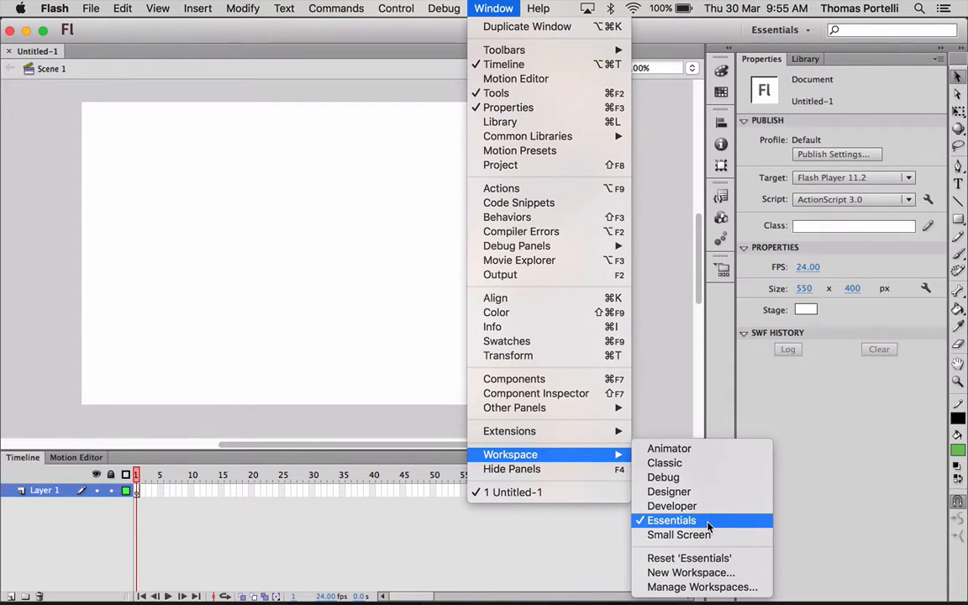
click(706, 478)
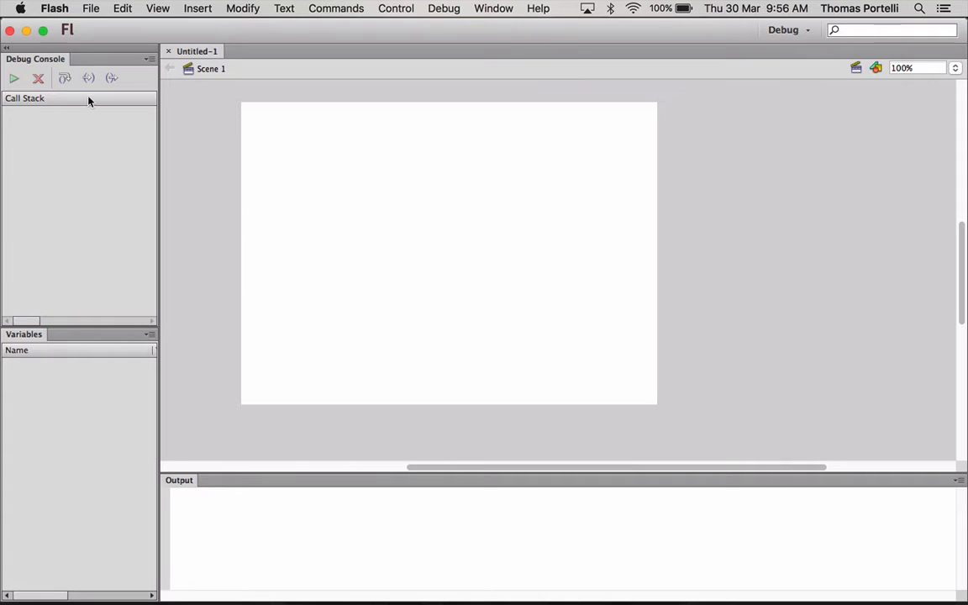
drag(80, 61, 451, 197)
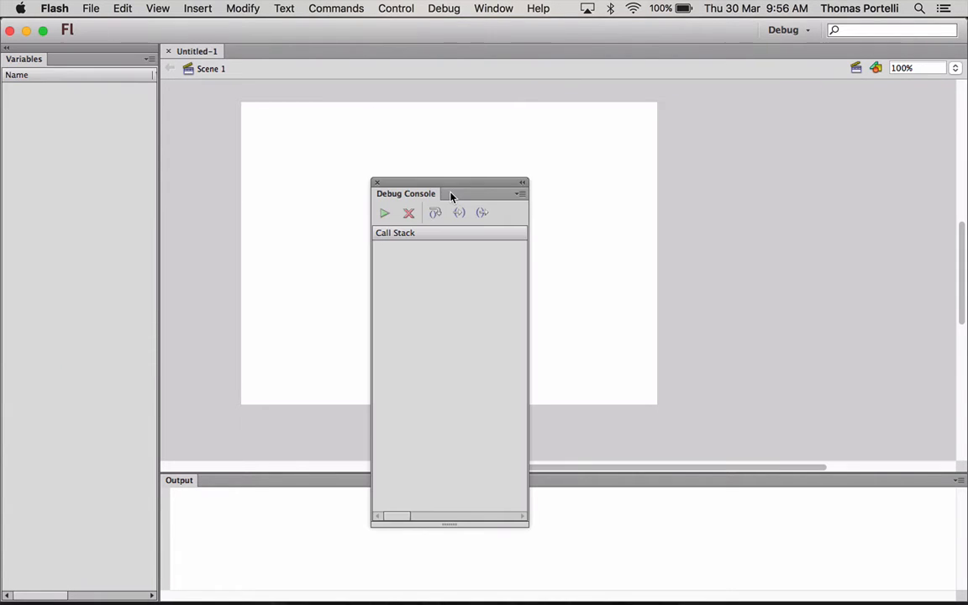
click(376, 182)
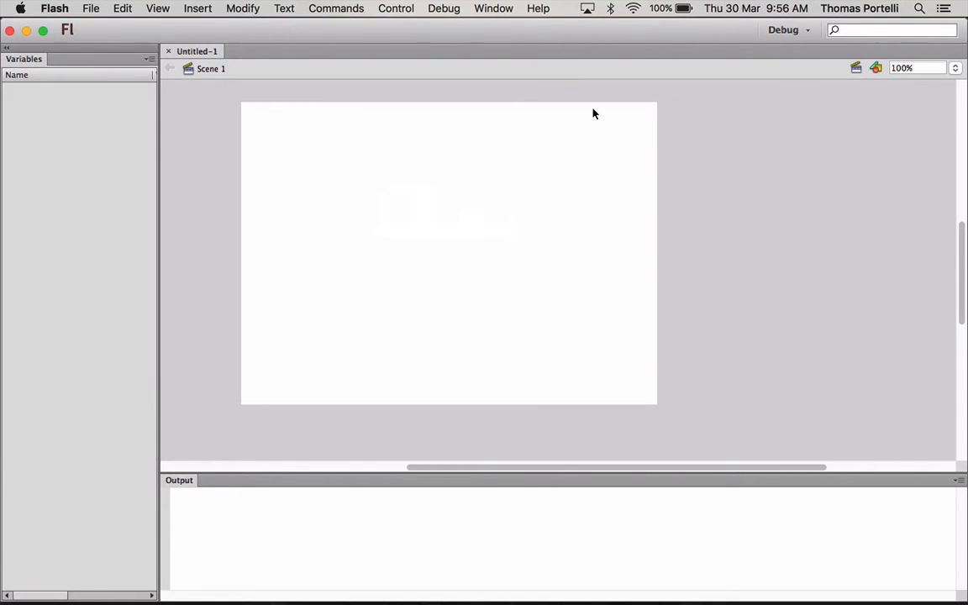
click(493, 9)
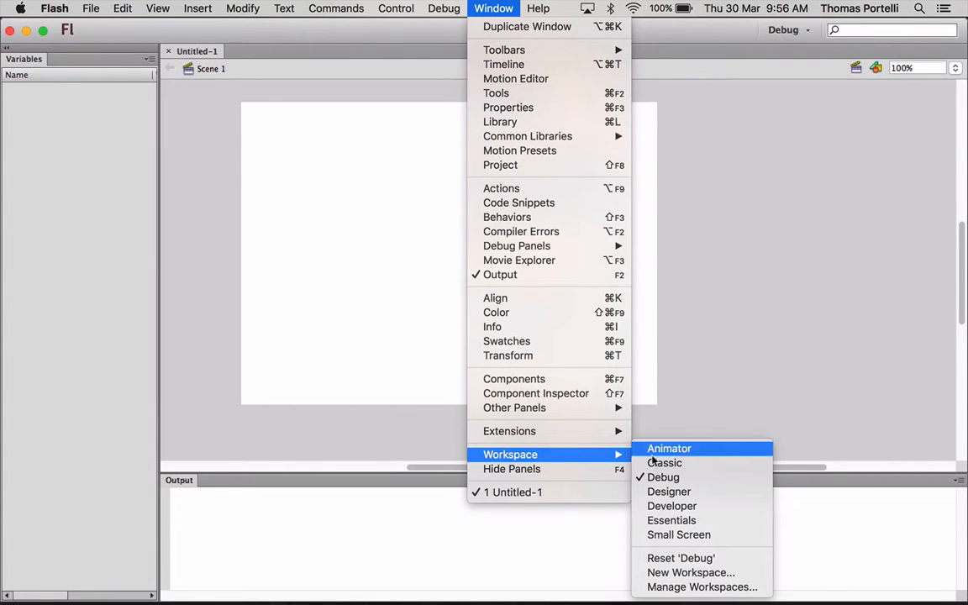
click(705, 521)
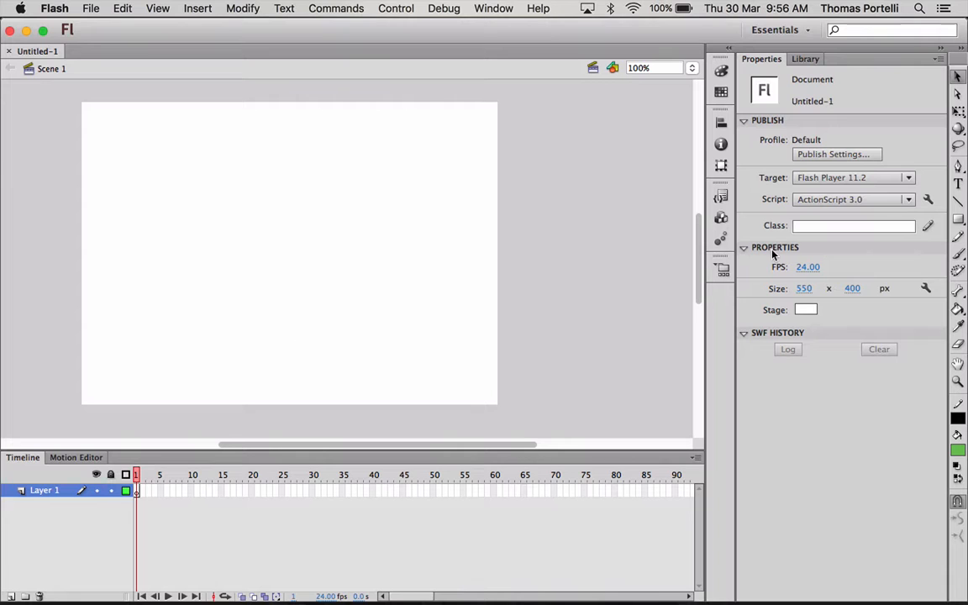
- Draw a green rectangle with a black outline, about 96 x 63 px, in the lower-left part of the stage
click(958, 219)
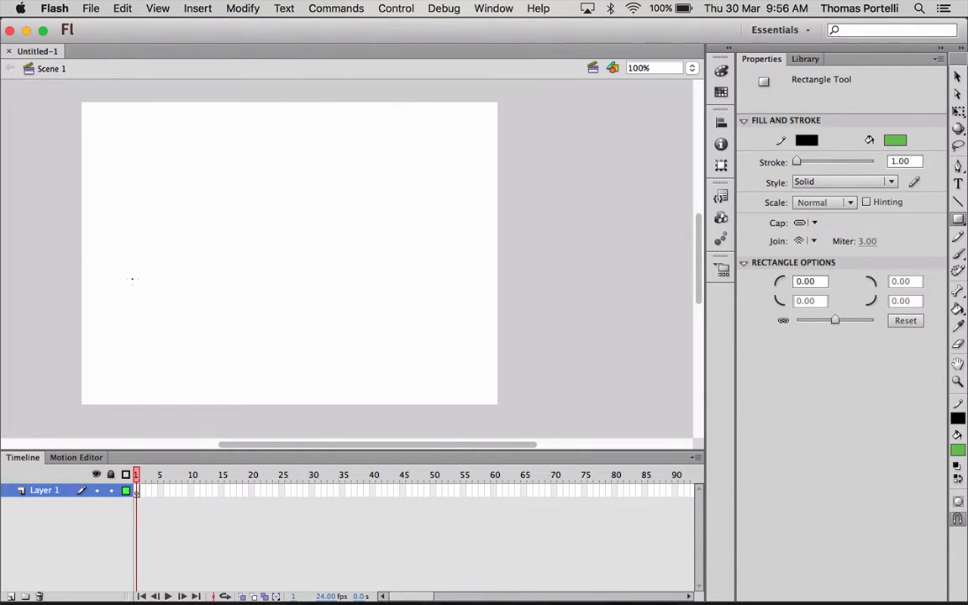
drag(132, 279, 205, 327)
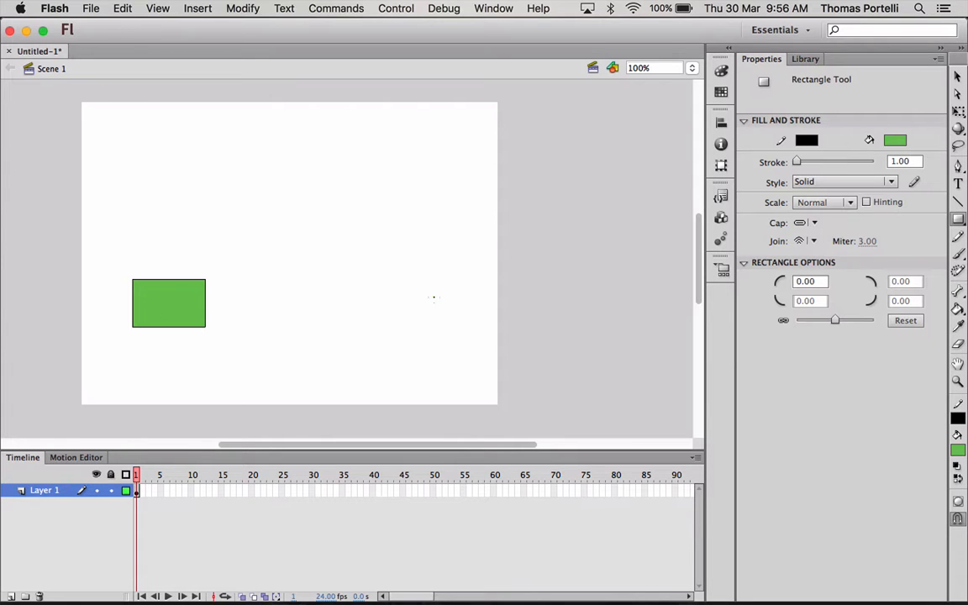
- Create a motion tween on frame 1, accepting the rectangle's conversion to a symbol and turning off further warnings about it
right_click(134, 493)
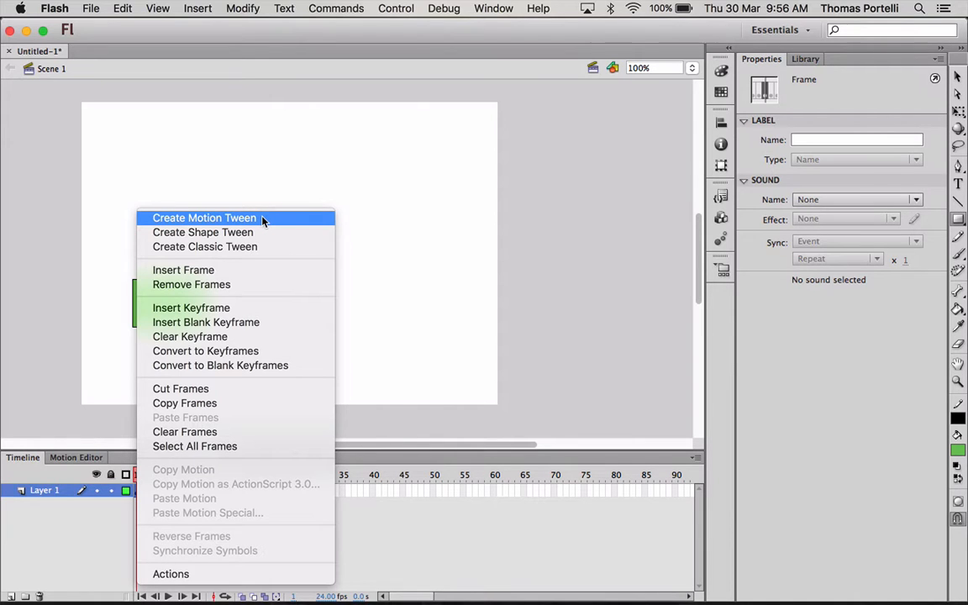
click(207, 219)
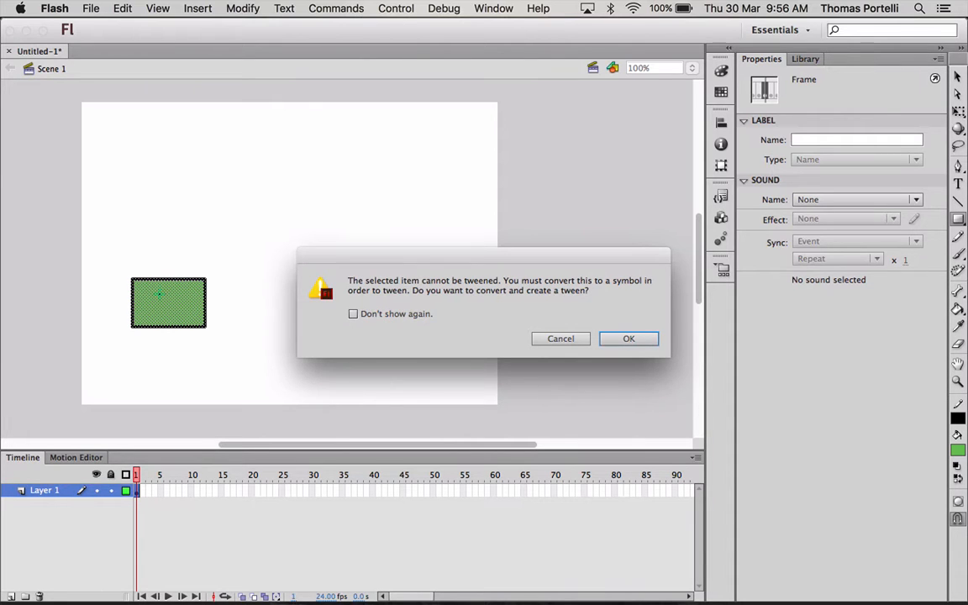
click(353, 314)
click(626, 339)
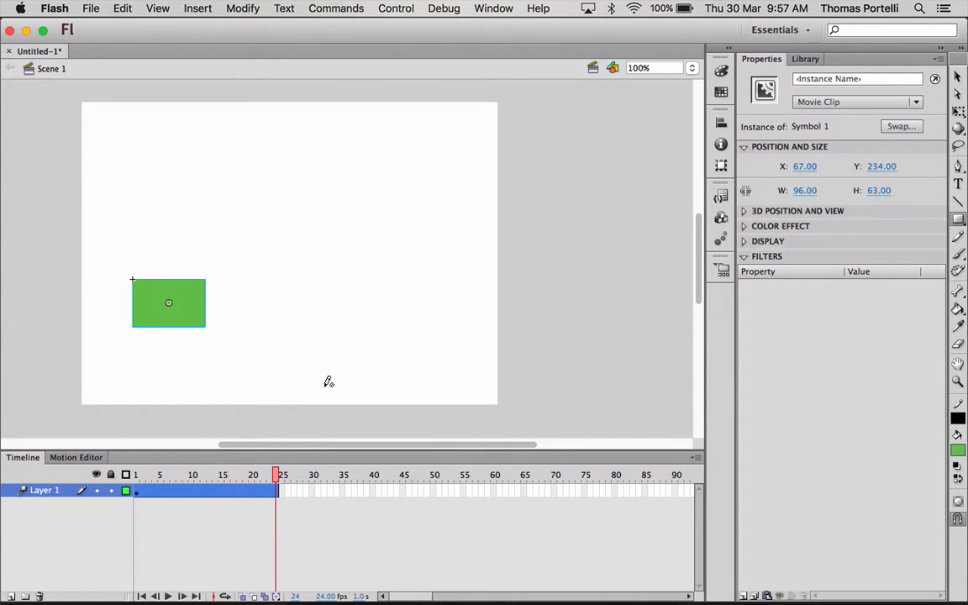
- Extend the motion tween on Layer 1 so that it ends at frame 48
click(277, 477)
drag(277, 477, 136, 476)
click(193, 491)
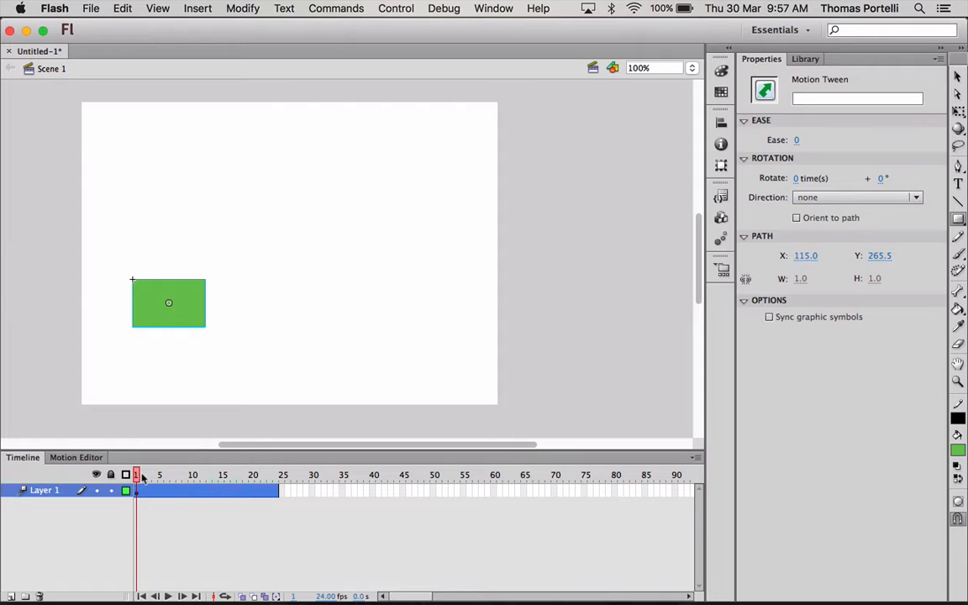
drag(132, 476, 275, 479)
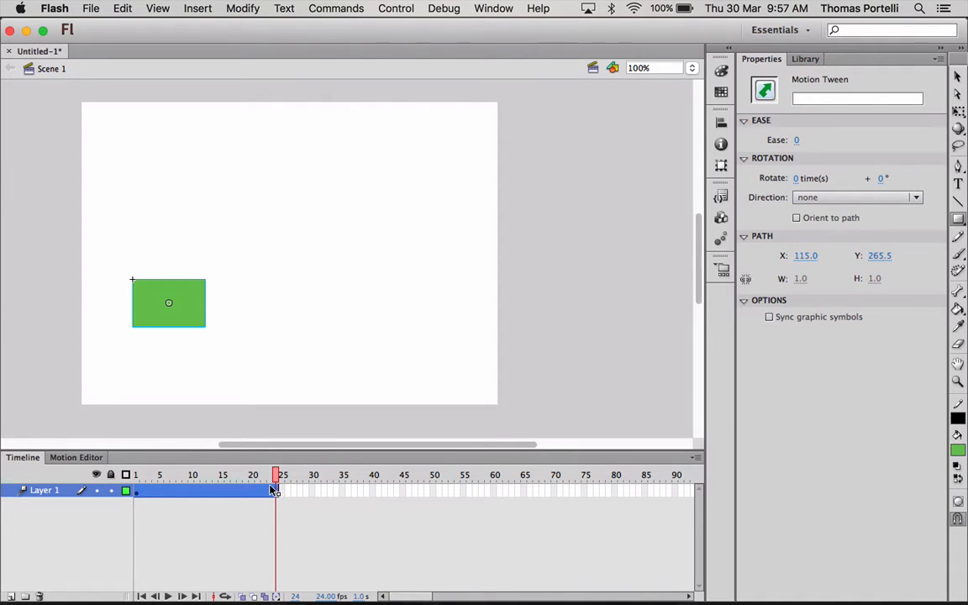
drag(280, 490, 422, 491)
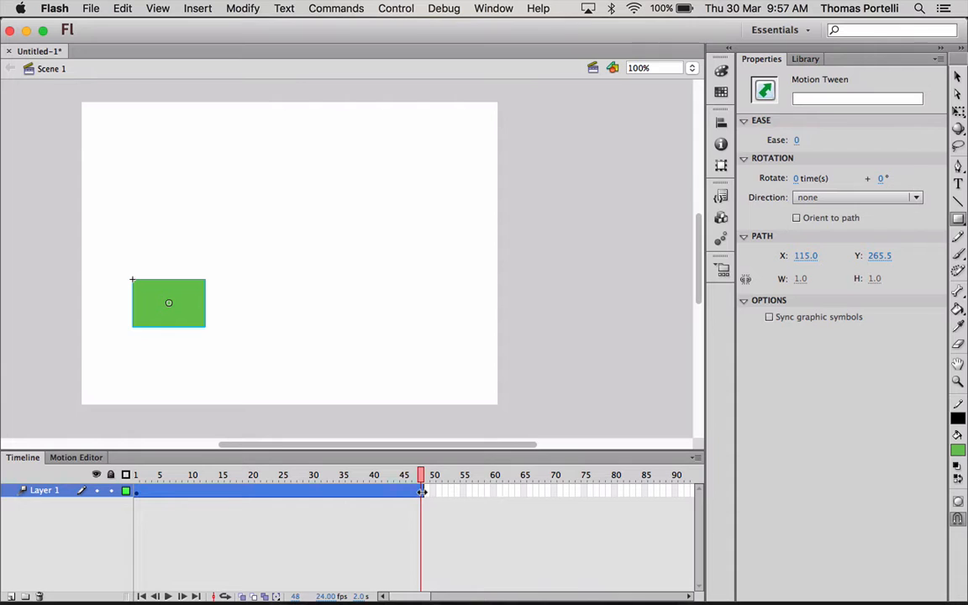
- Insert a keyframe for all properties at frame 48 of the tween
right_click(422, 491)
mouse_move(538, 282)
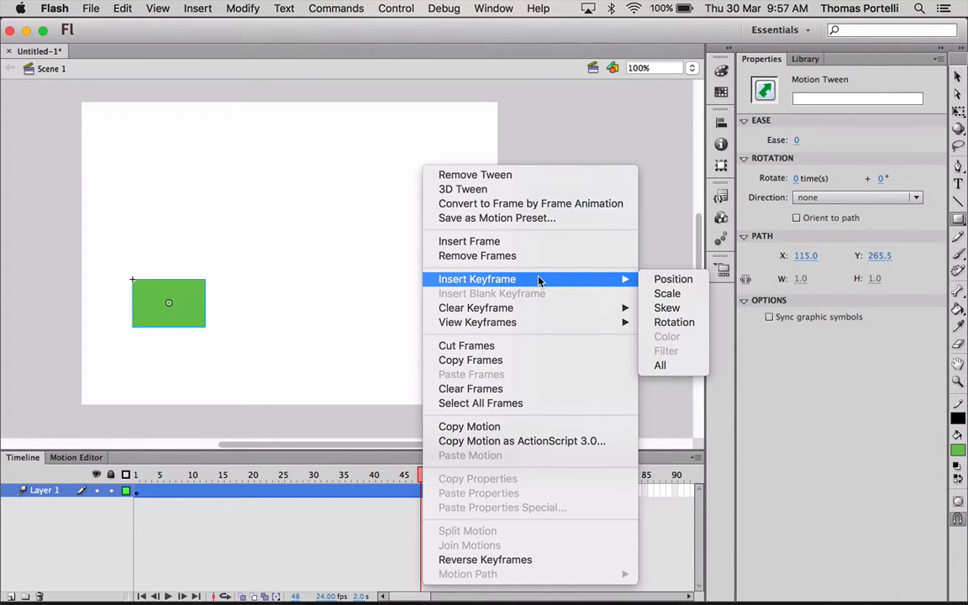
click(666, 368)
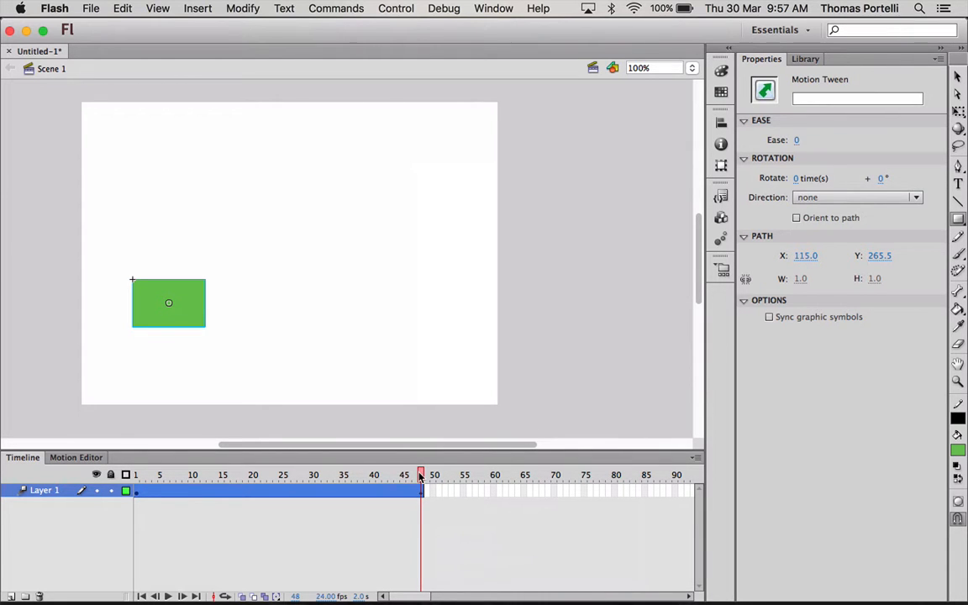
- At frame 48, move the rectangle horizontally to the right side of the stage, at X about 420 and Y 234
drag(420, 476, 367, 475)
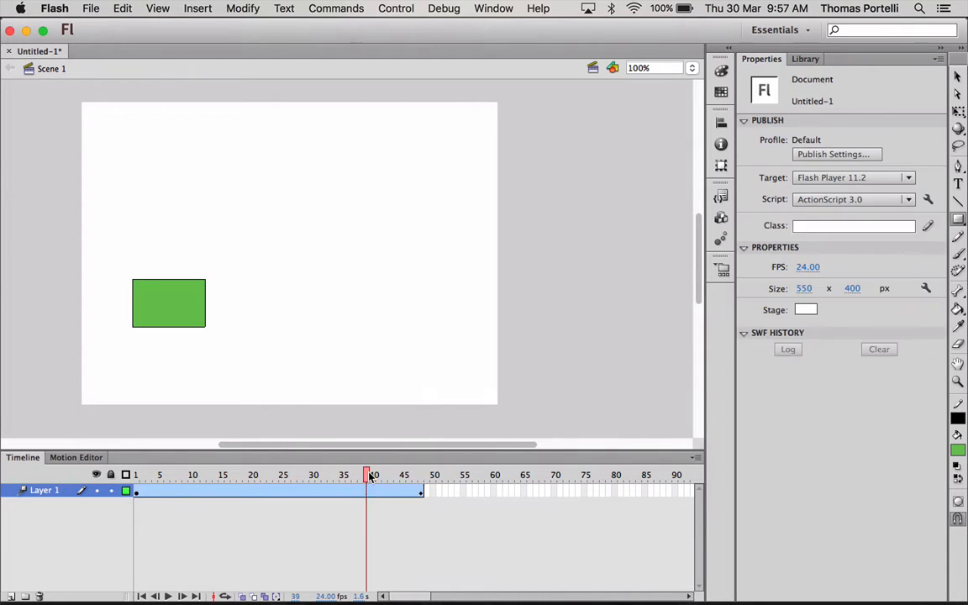
drag(367, 476, 420, 478)
click(421, 490)
click(422, 491)
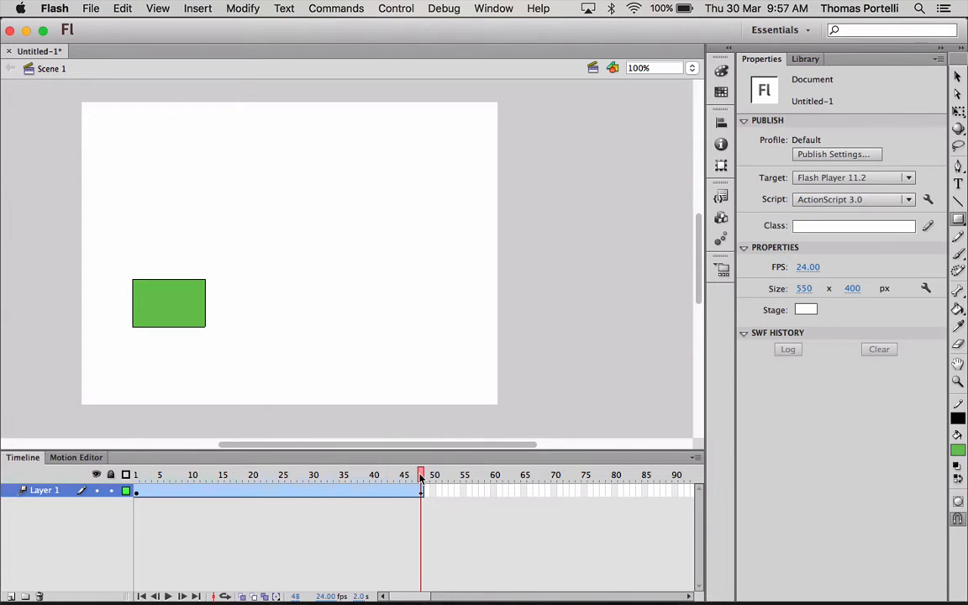
click(422, 477)
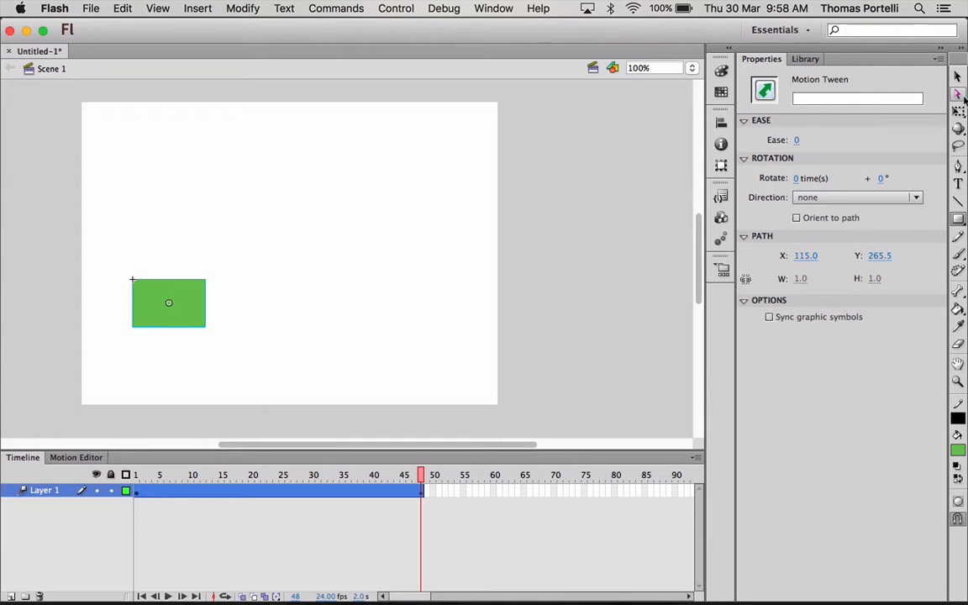
click(958, 77)
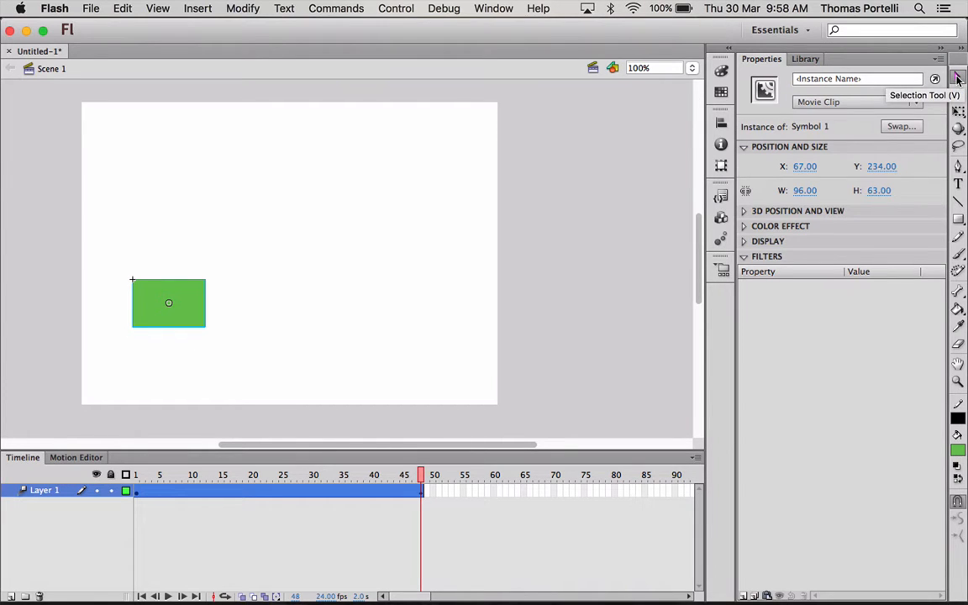
drag(181, 312, 438, 313)
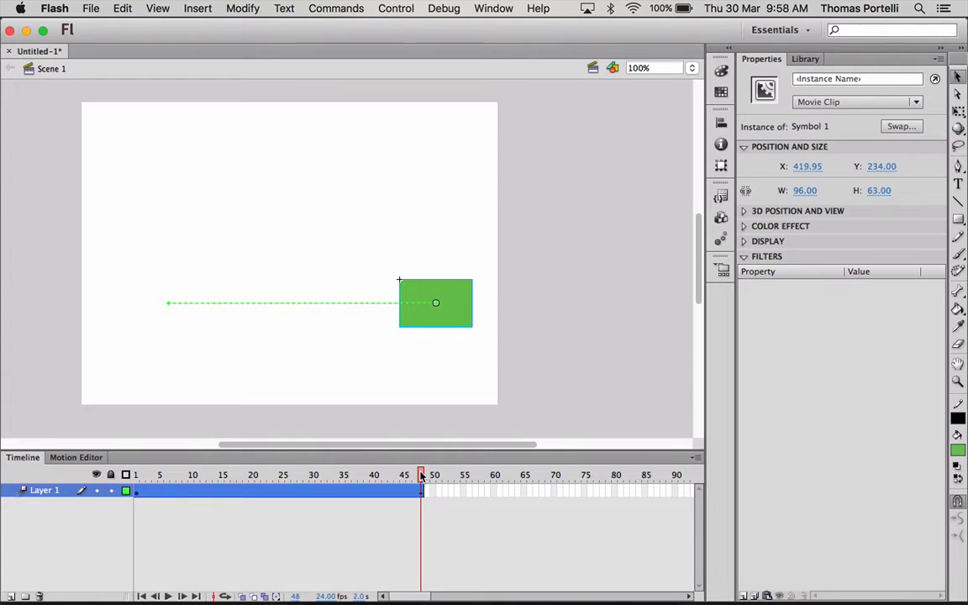
- Scrub the animation back to frame 1, then play it with Test Movie and close the preview window
drag(421, 476, 409, 475)
drag(367, 479, 139, 488)
click(139, 489)
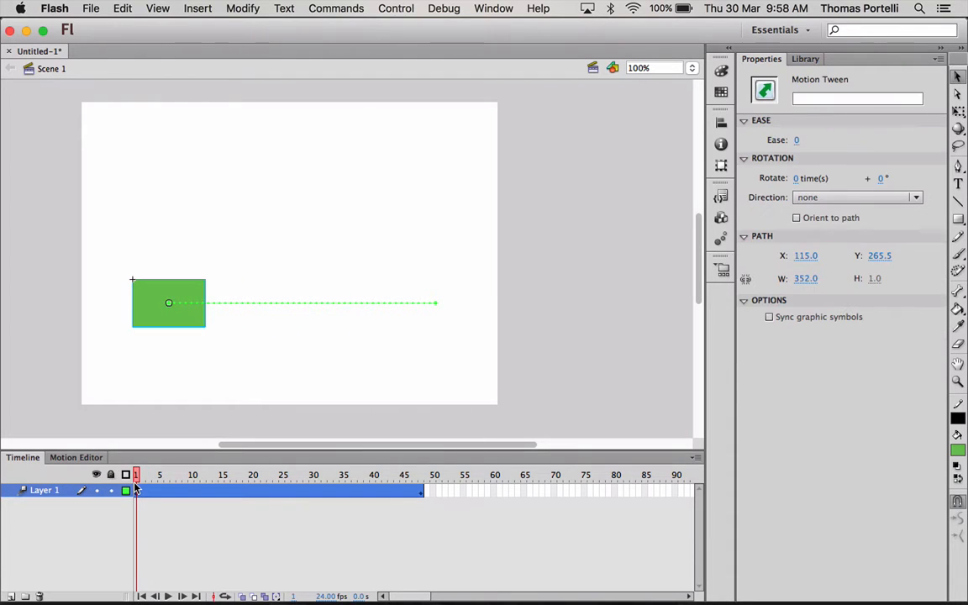
click(392, 9)
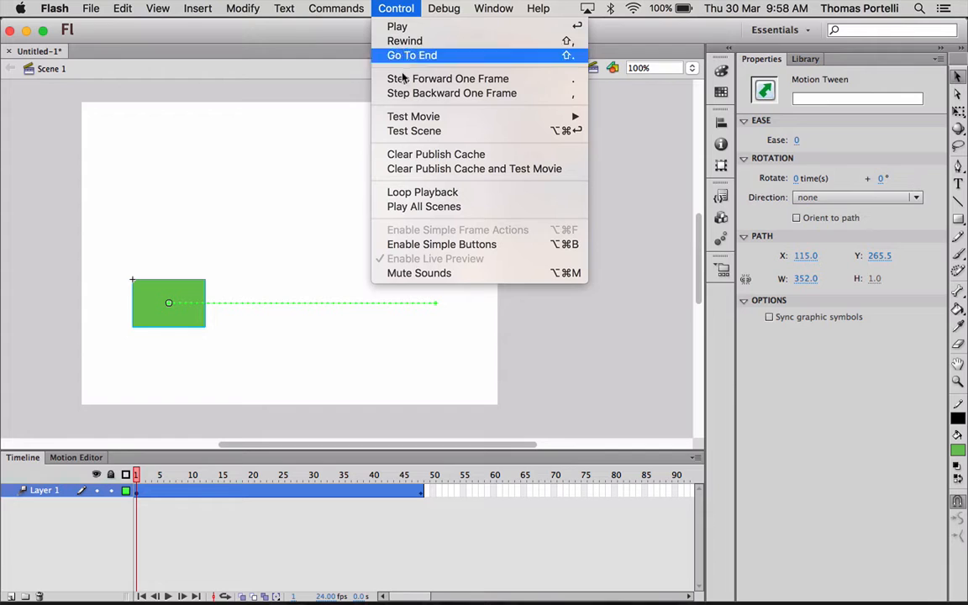
mouse_move(436, 120)
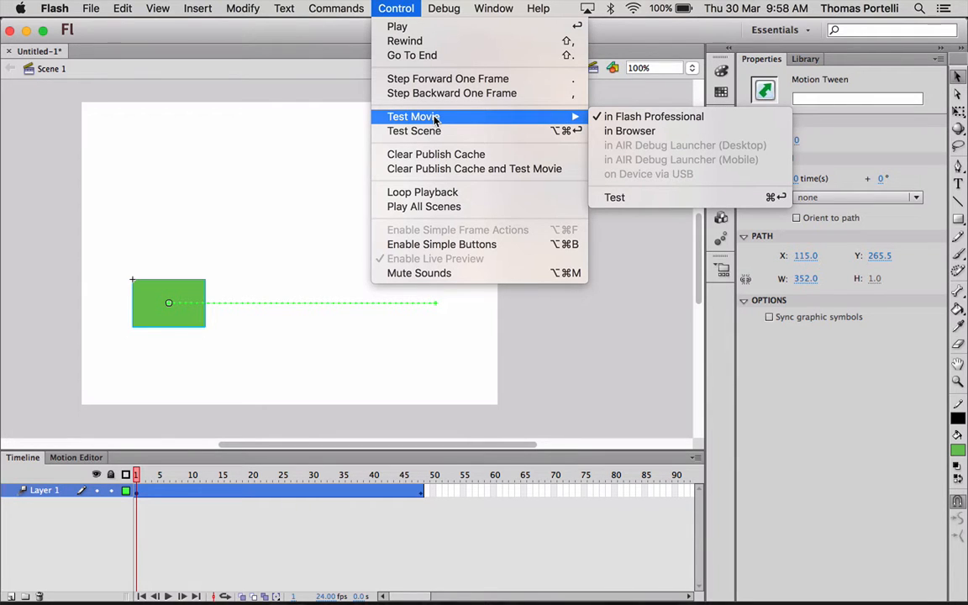
click(639, 201)
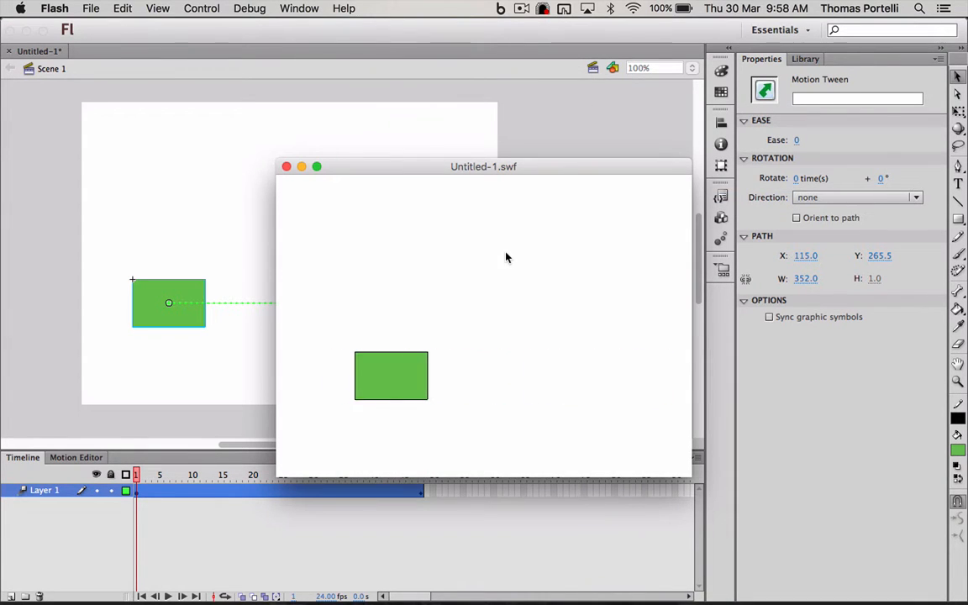
click(286, 166)
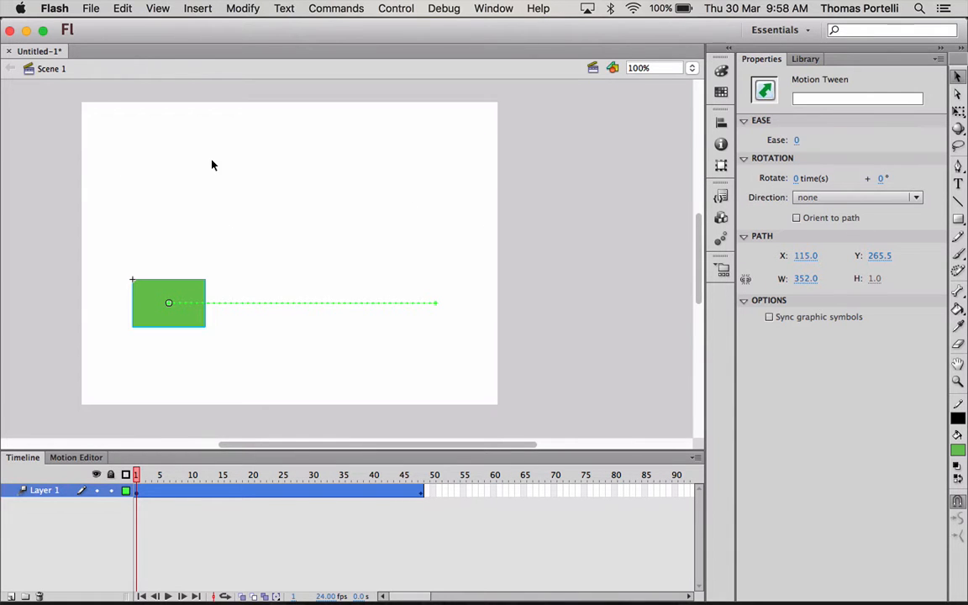
- Start a movie export to the Desktop and name the file test
click(91, 9)
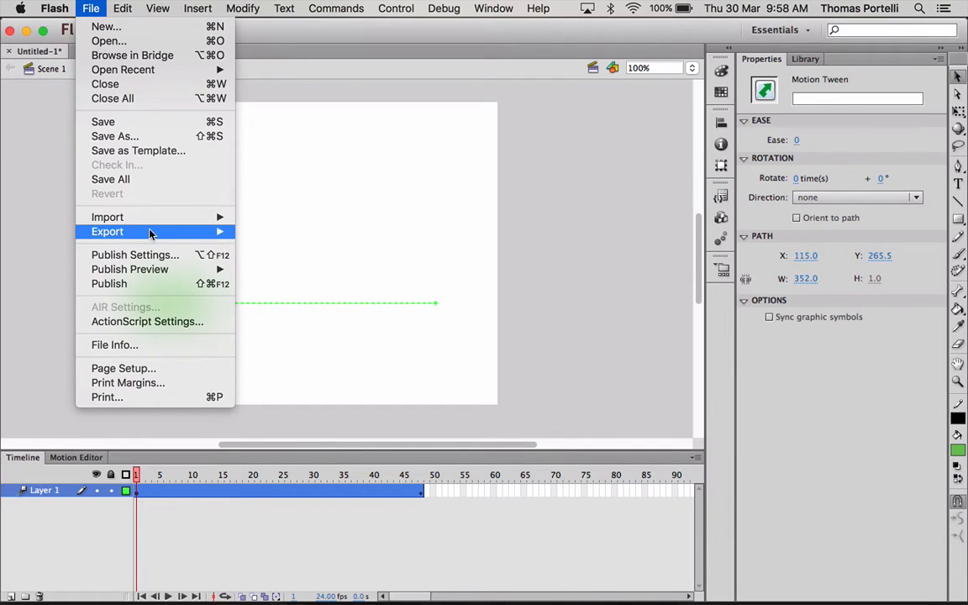
mouse_move(147, 232)
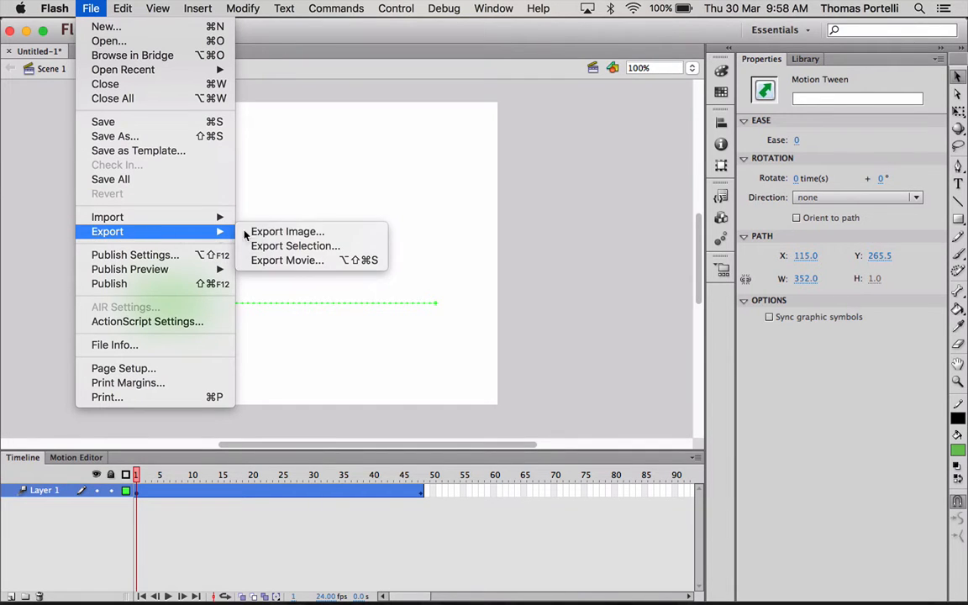
click(322, 260)
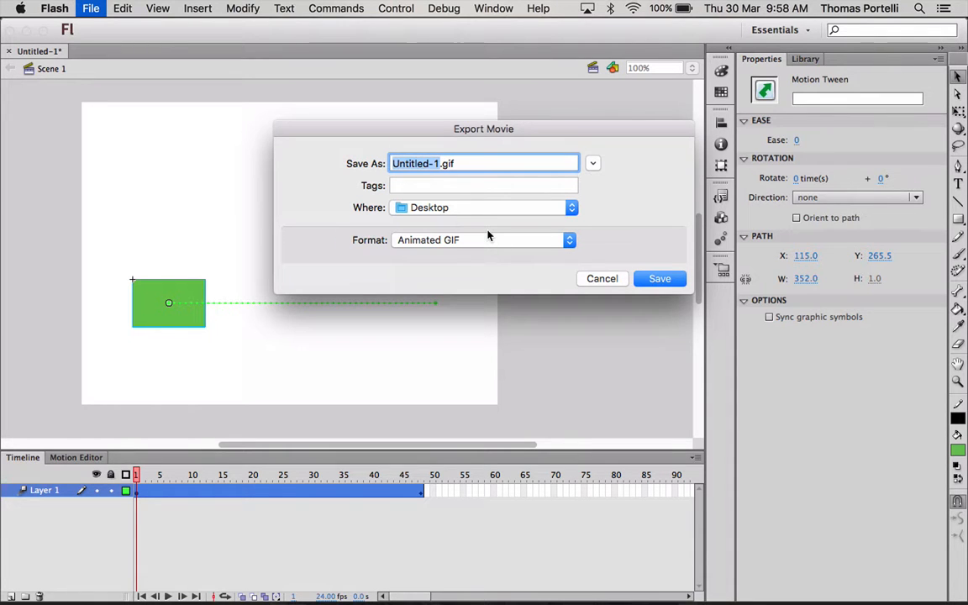
text(test)
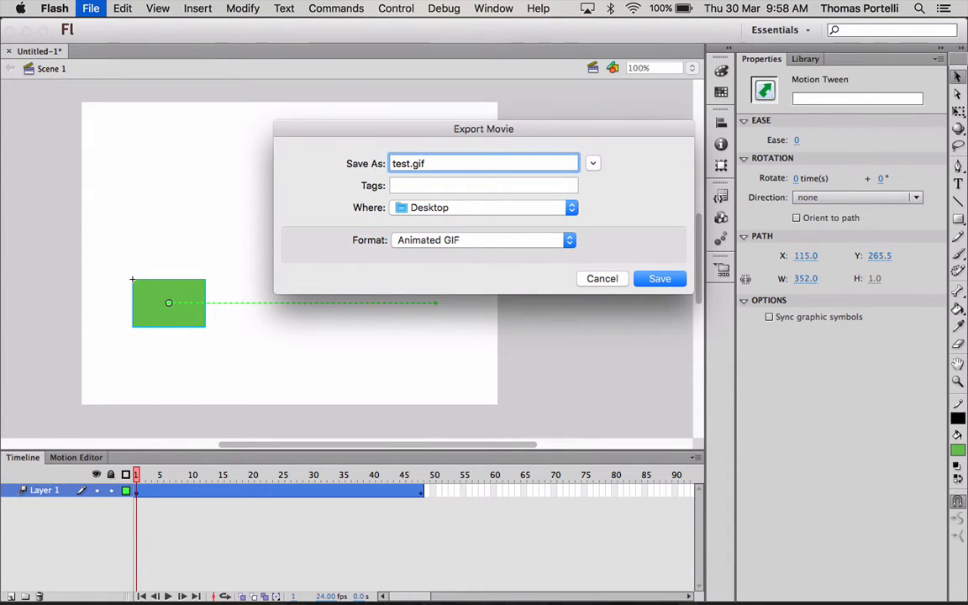
click(531, 242)
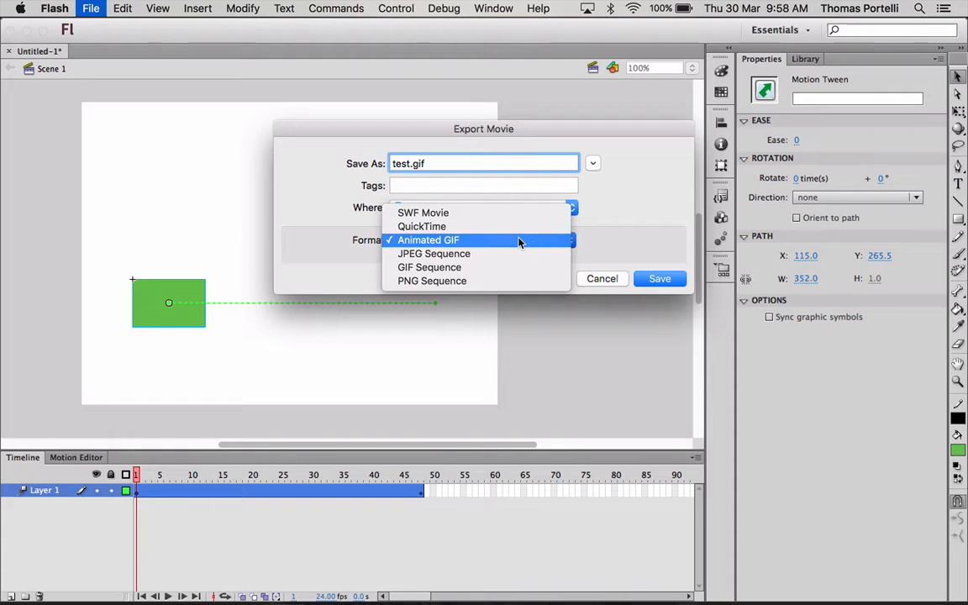
click(503, 227)
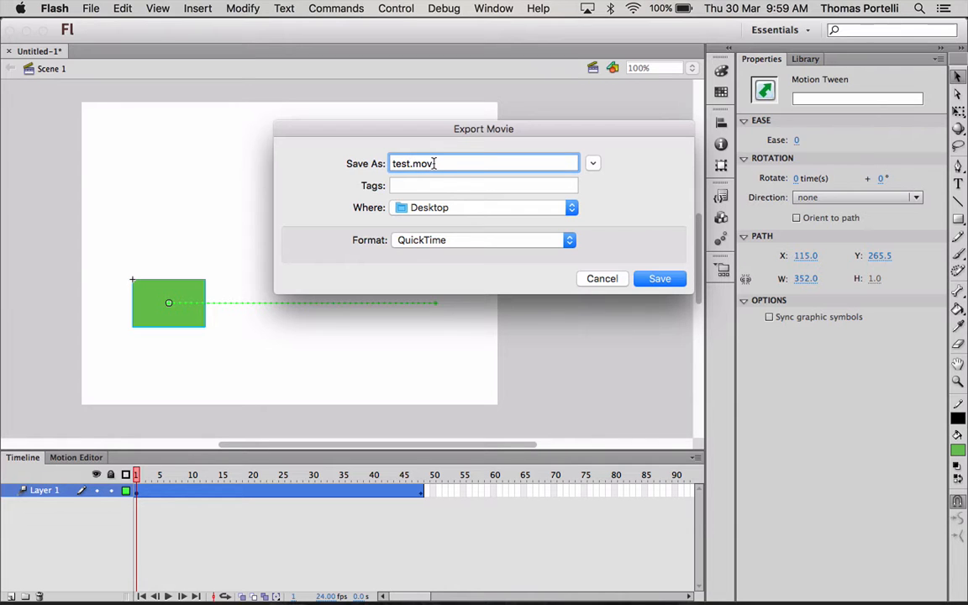
click(538, 241)
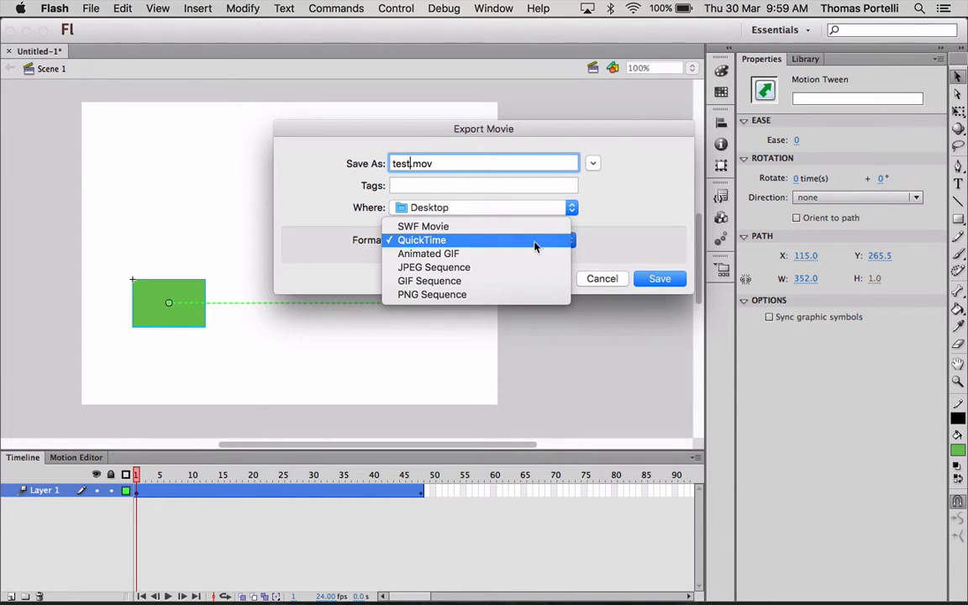
click(490, 259)
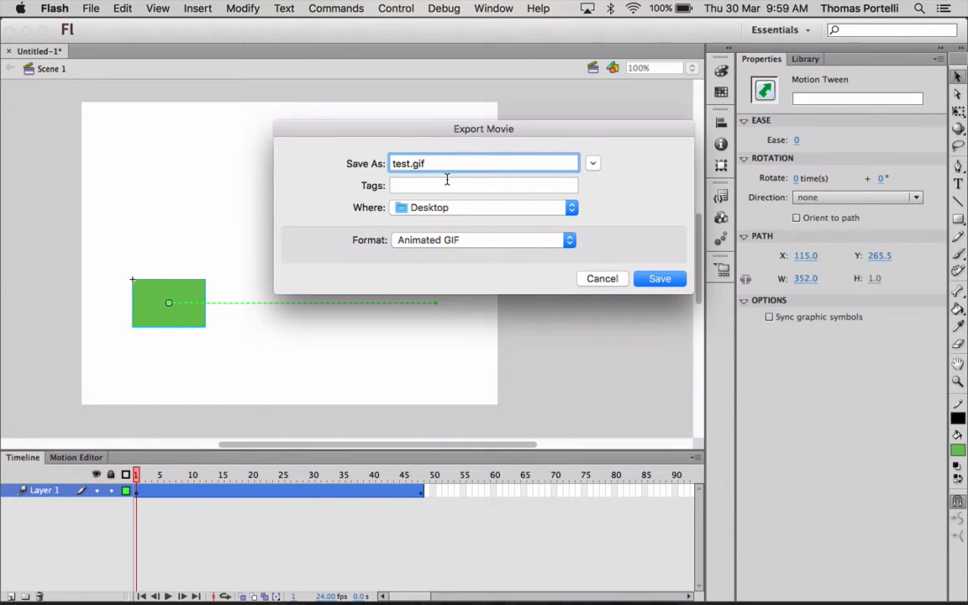
click(484, 242)
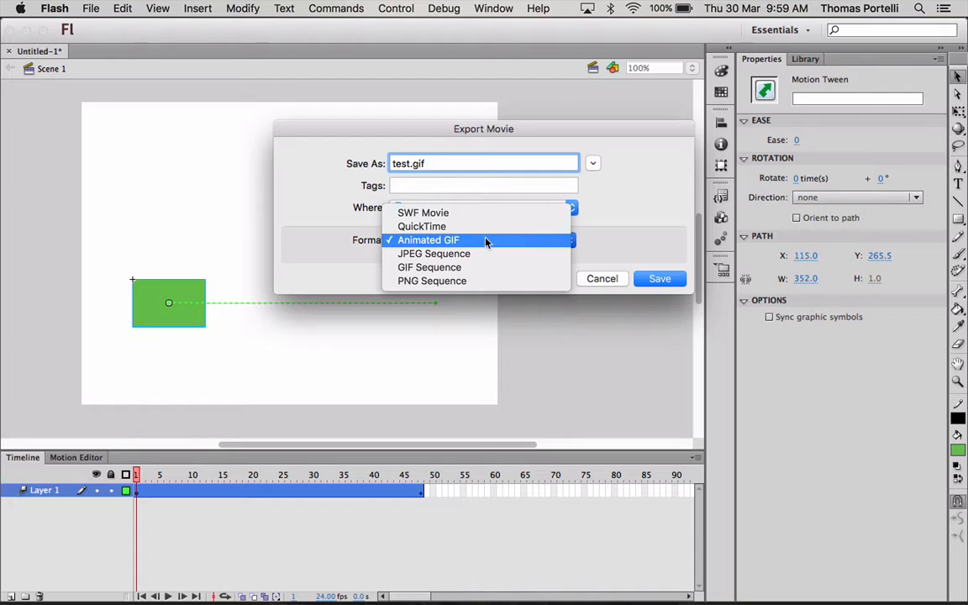
click(485, 242)
- Save the export as an animated GIF, accepting 550 × 400 pixels, 72 dpi, standard colors and 0 repetitions
click(674, 283)
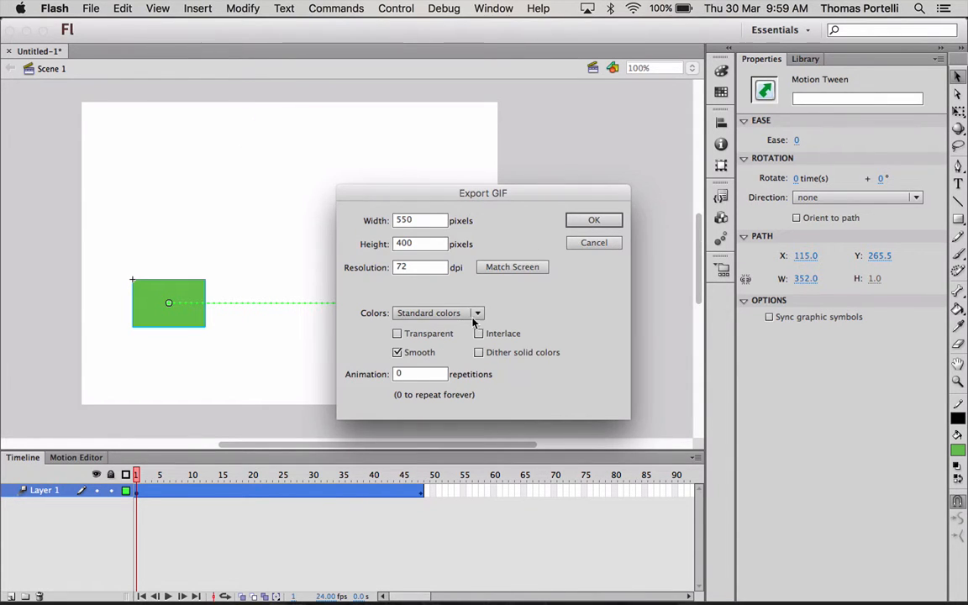
click(591, 221)
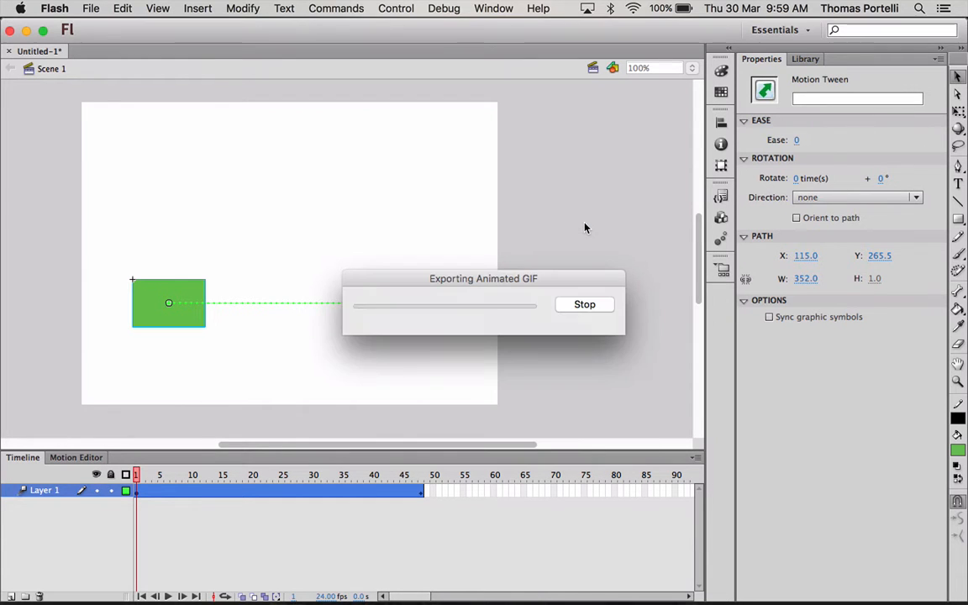
- Minimize Flash and preview the exported test.gif on the desktop, then close the preview
click(26, 31)
click(896, 270)
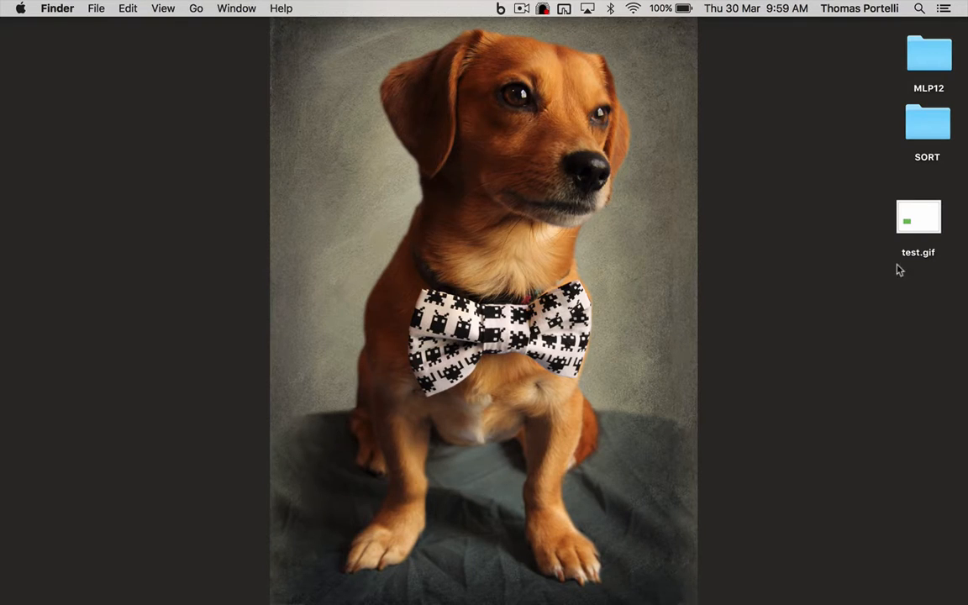
click(921, 219)
key(space)
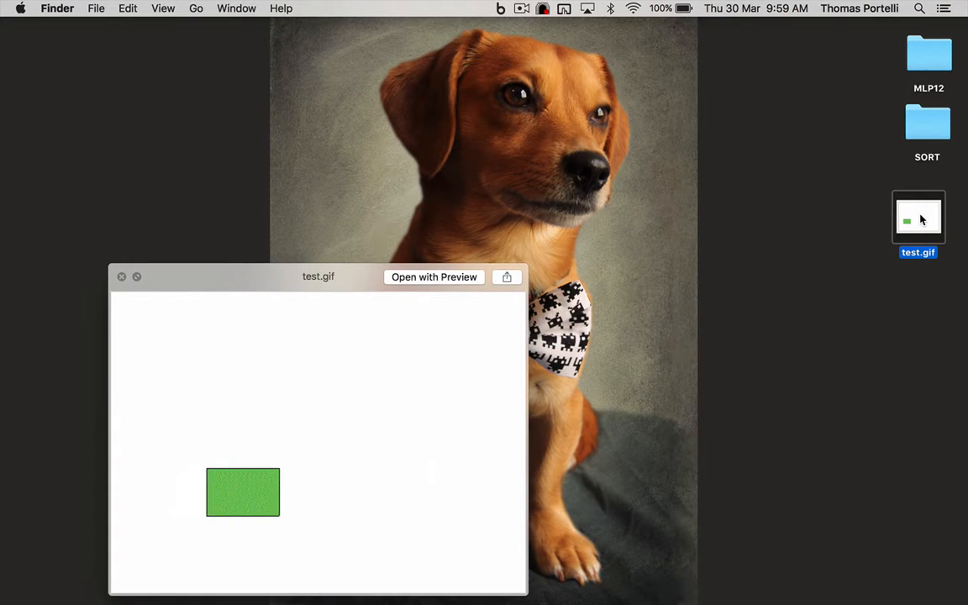
key(space)
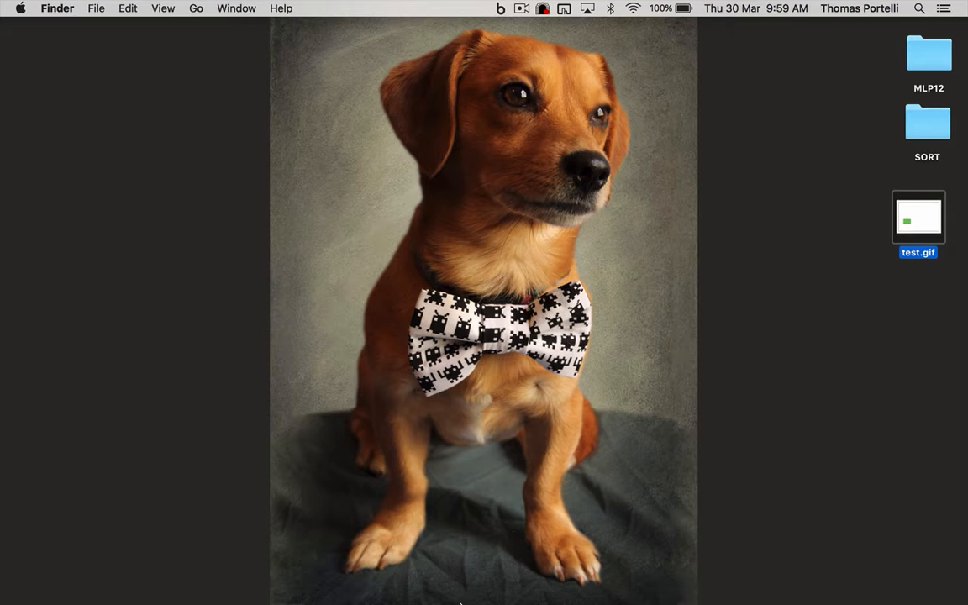
- Switch to Chrome, open the Art & Design site in Google Sites and go to its Animation page under Design
mouse_move(460, 602)
click(439, 585)
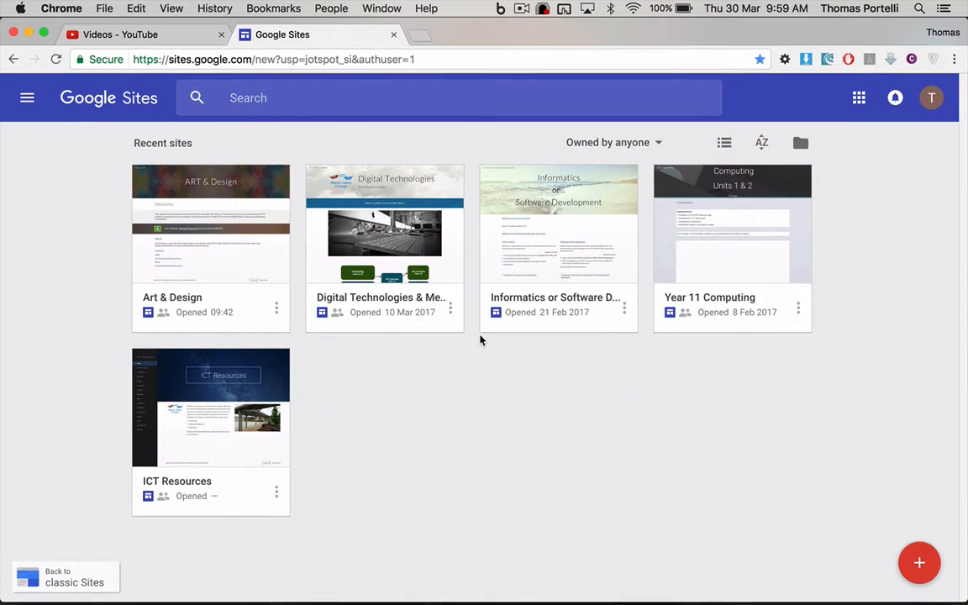
click(227, 209)
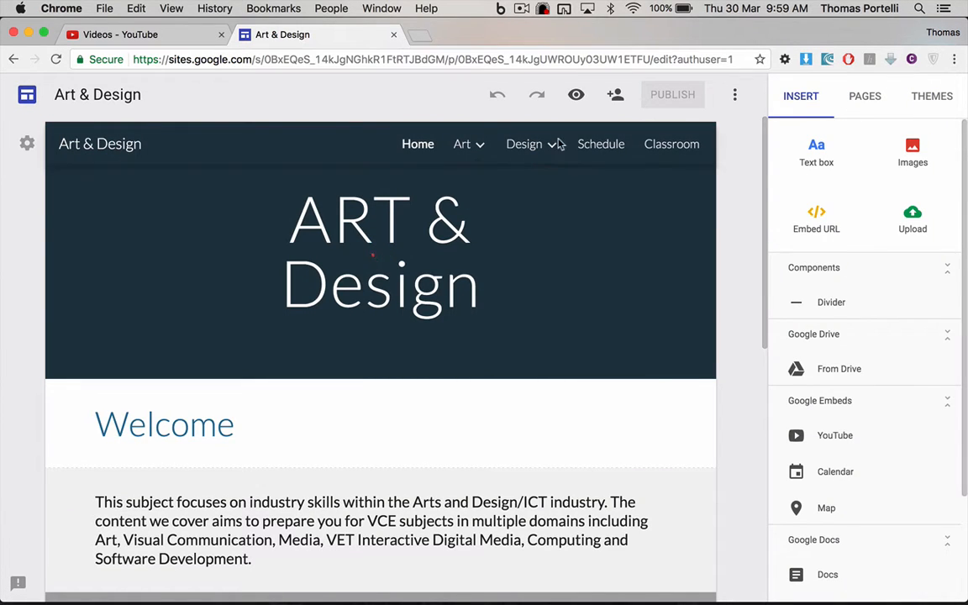
click(554, 144)
click(523, 314)
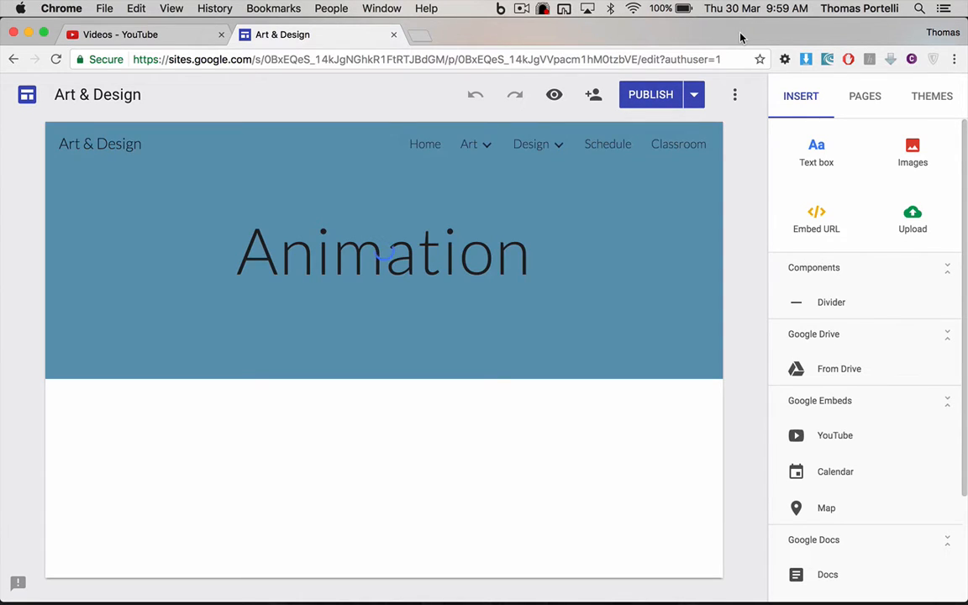
- Insert test.gif from the desktop into the blank area below the Animation page header, moving the browser window aside and back
drag(739, 37, 527, 37)
drag(914, 221, 244, 462)
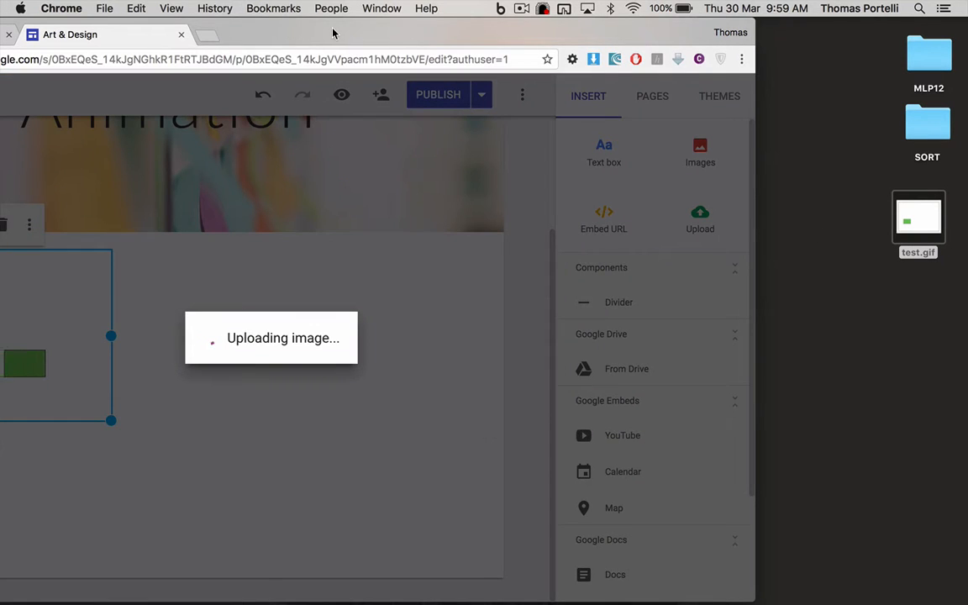
drag(336, 30, 558, 36)
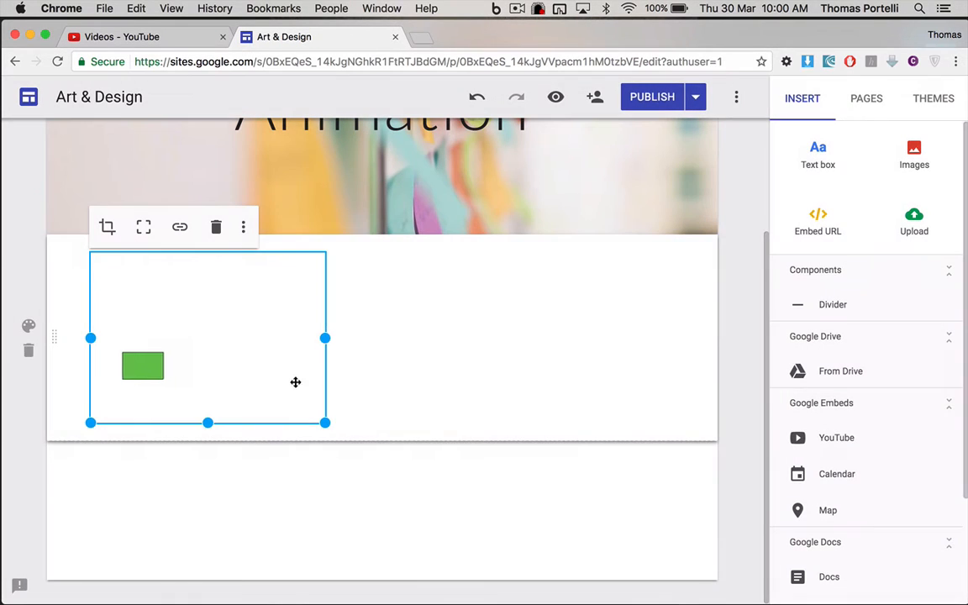
- Publish the Art & Design site and view the published Animation page with the embedded GIF
click(649, 98)
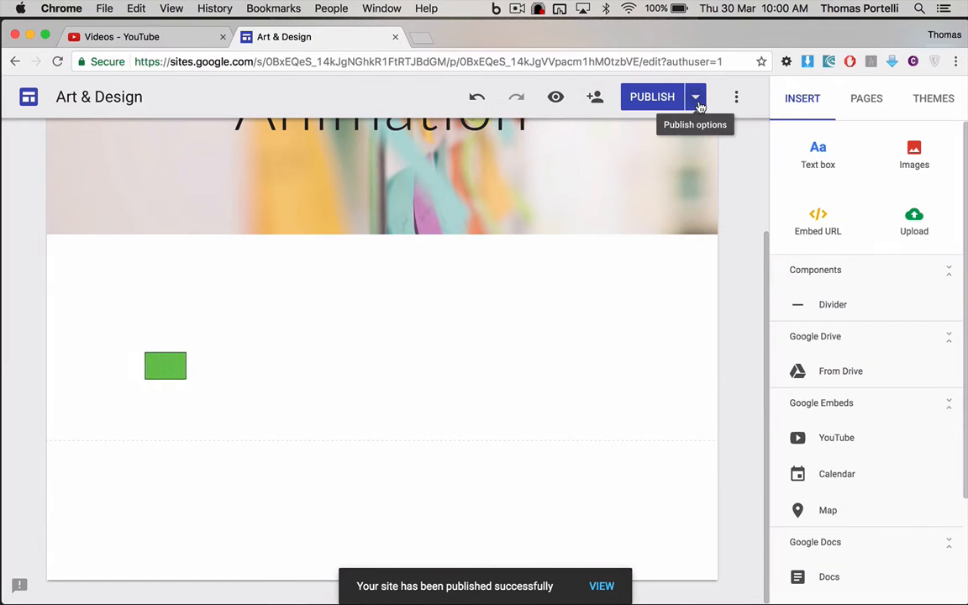
click(696, 99)
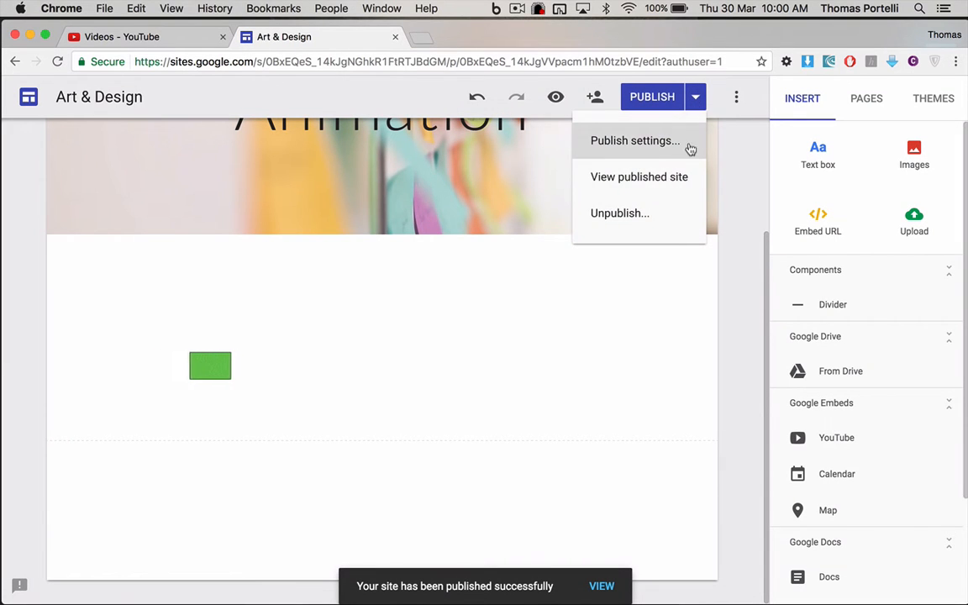
click(653, 178)
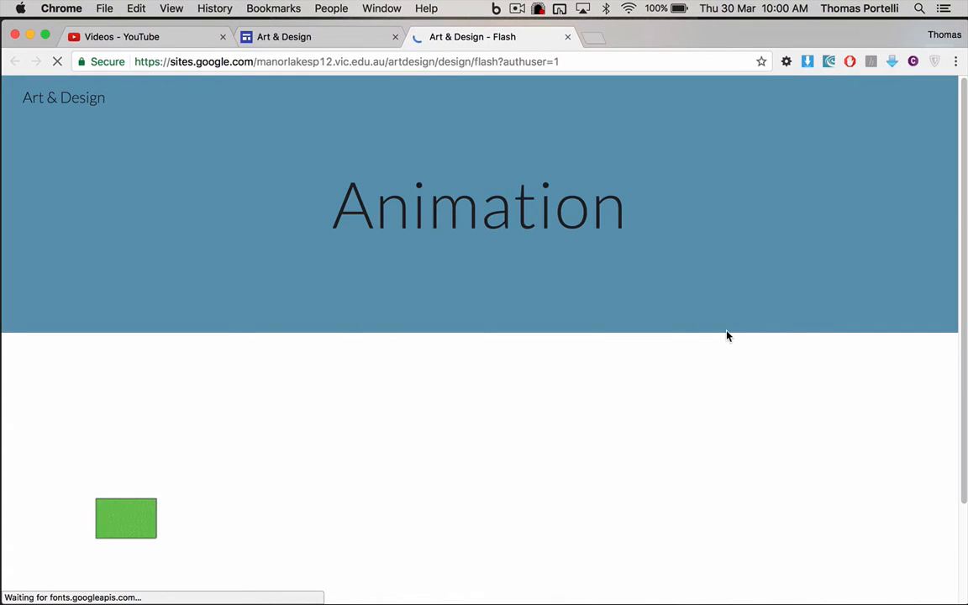
scroll(640, 420, down, 3)
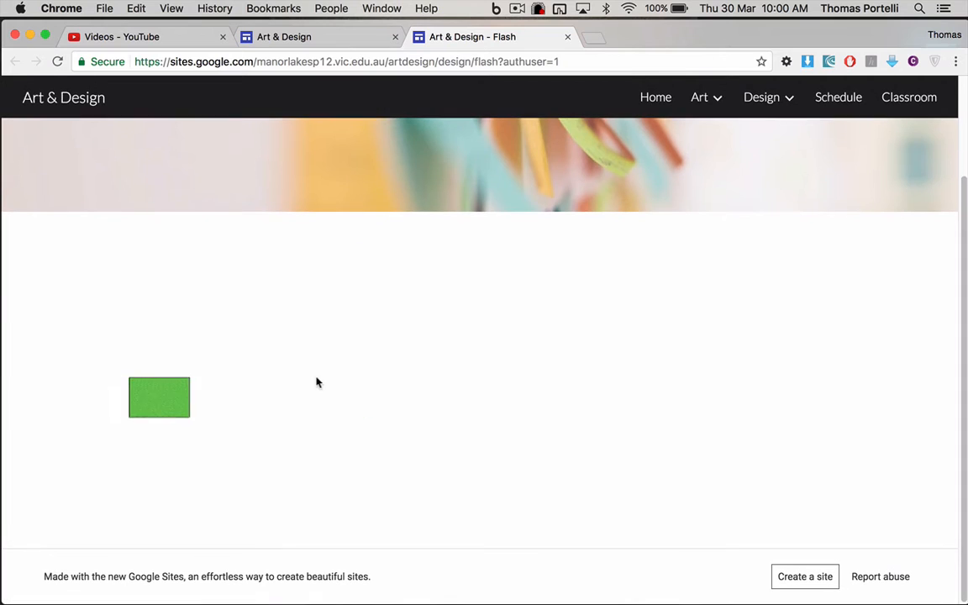
scroll(656, 389, up, 3)
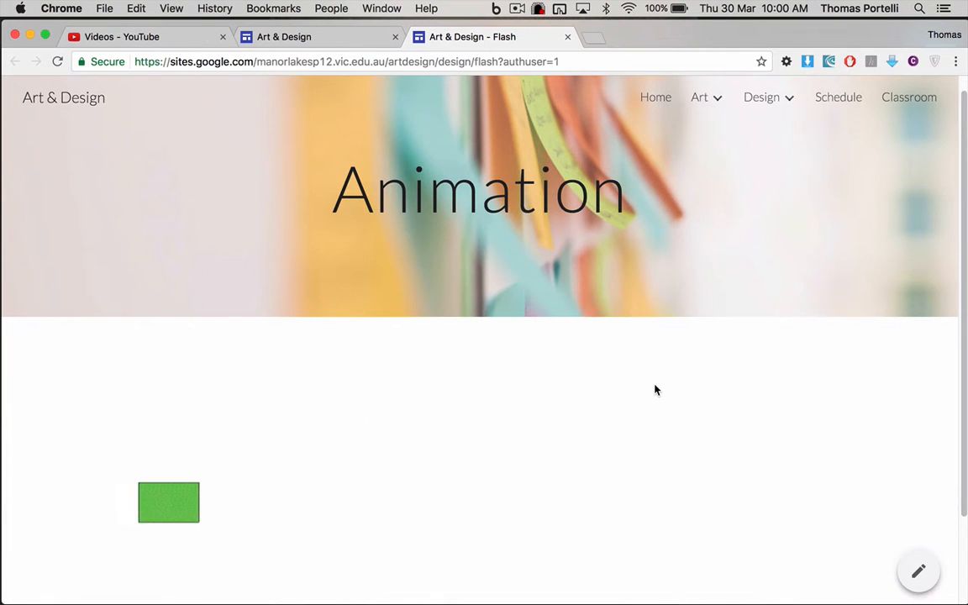
- Switch back to Flash and add a new layer above Layer 1
mouse_move(434, 586)
click(518, 588)
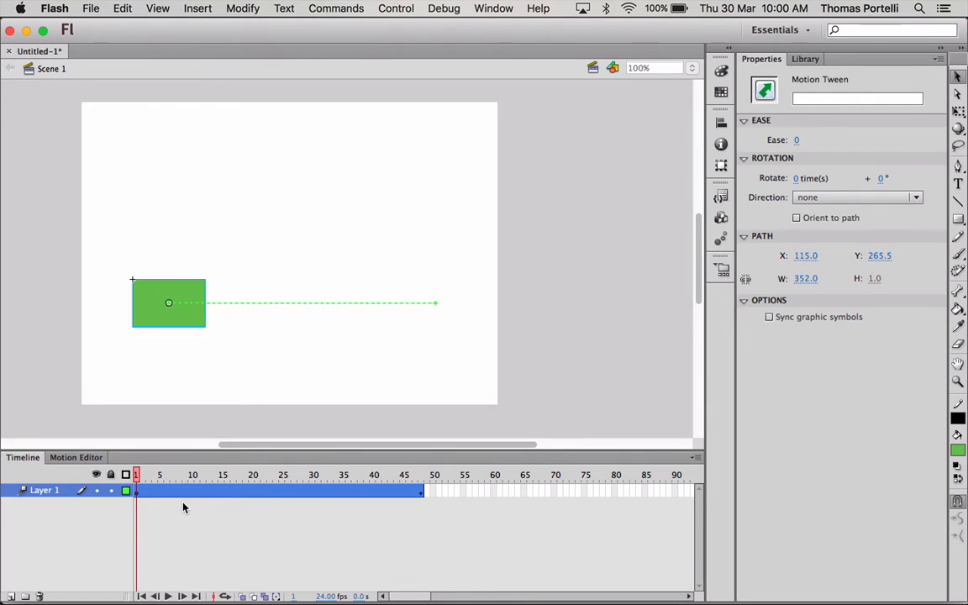
click(8, 596)
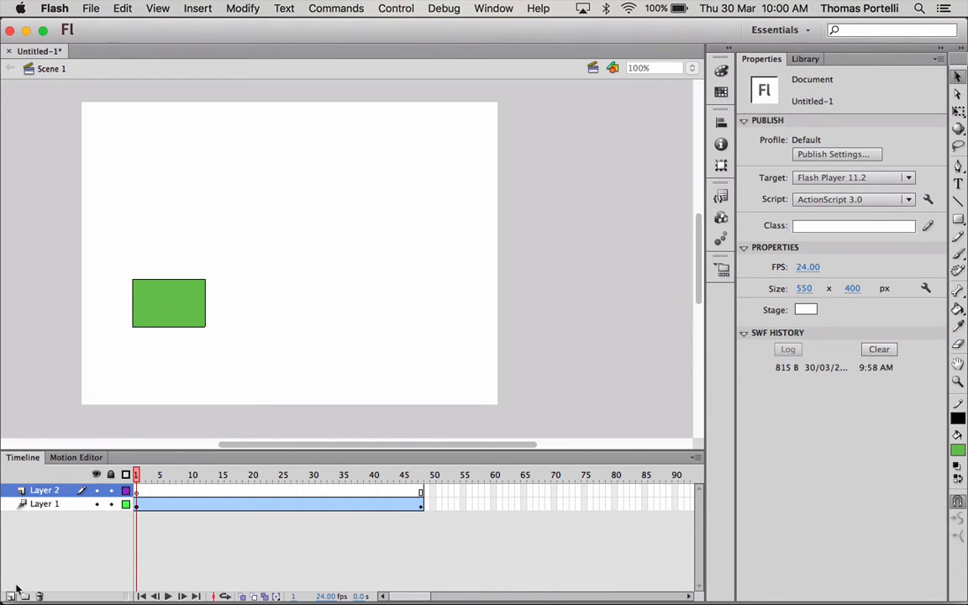
- Move the playhead to frame 22 and choose the Rectangle tool for drawing on Layer 2
drag(202, 482, 264, 479)
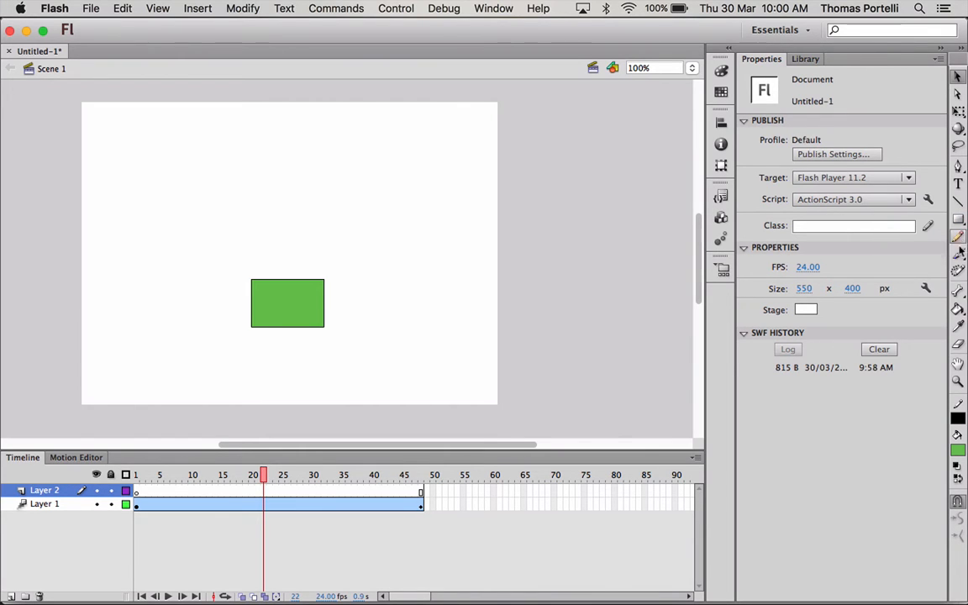
click(959, 219)
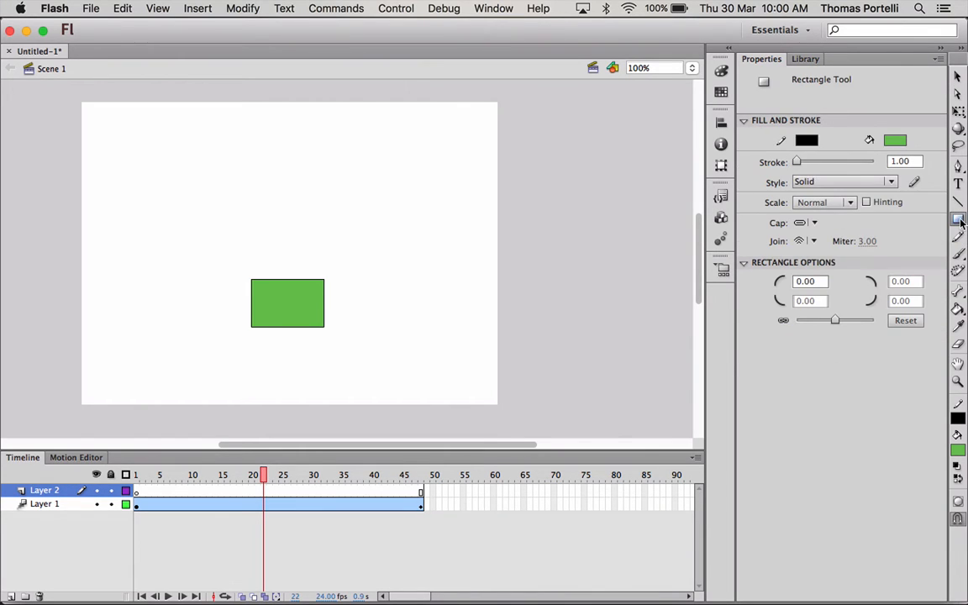